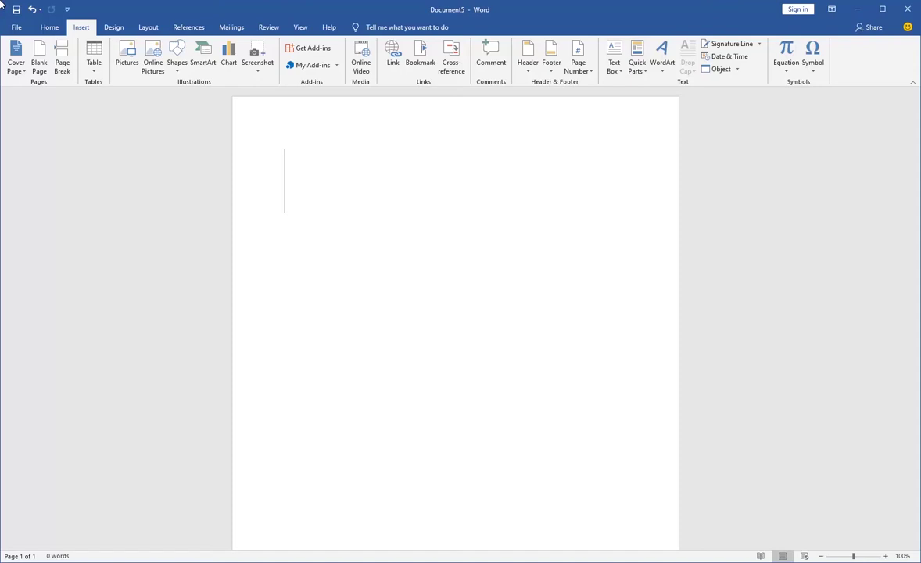
Type the word 'ntease' at the start of the blank document
type("ntease")
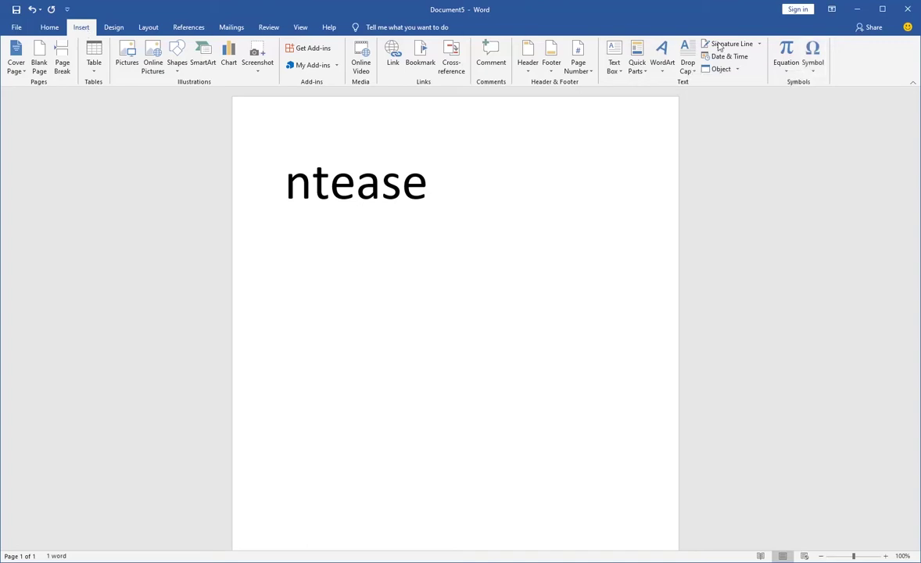
Insert the Latin Small Letter Open E (ɛ) from More Symbols after 'ntease'
left_click(813, 64)
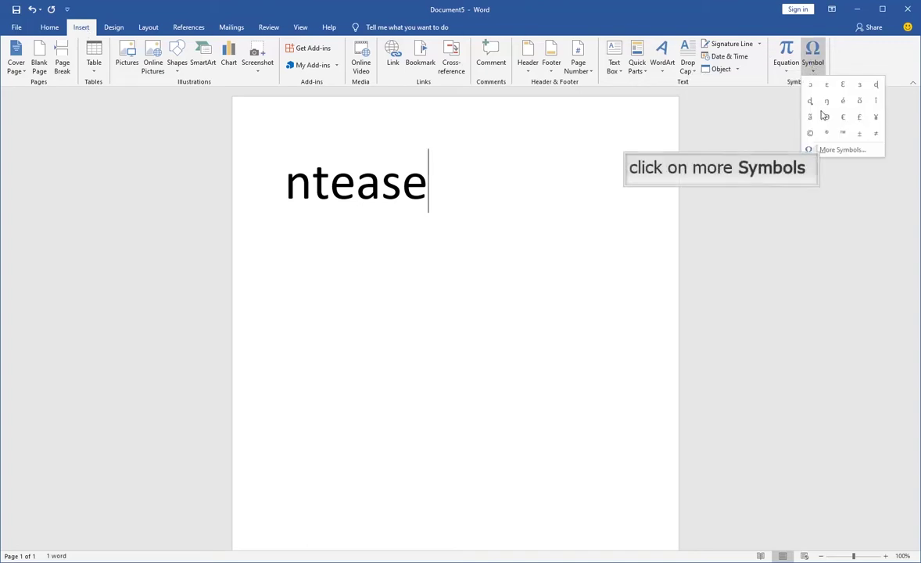
left_click(822, 149)
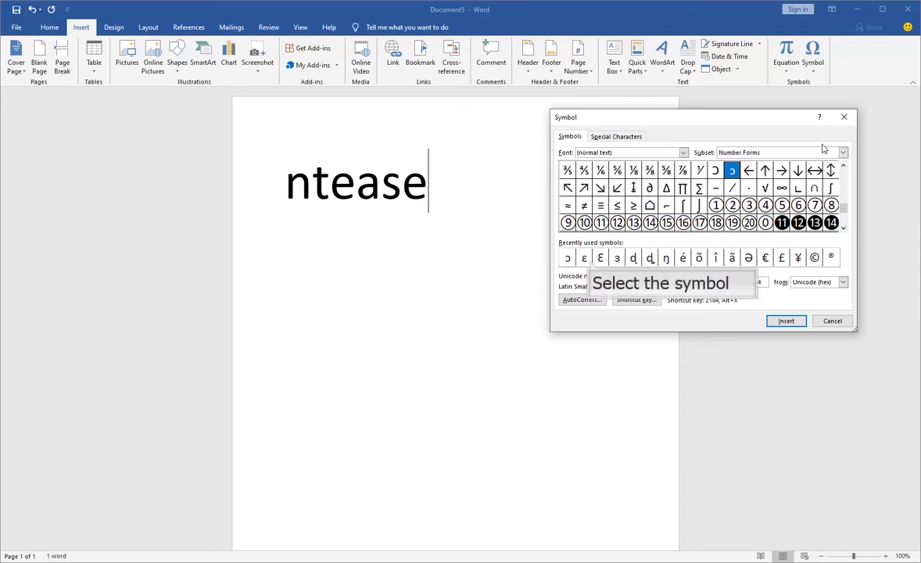
left_click(587, 260)
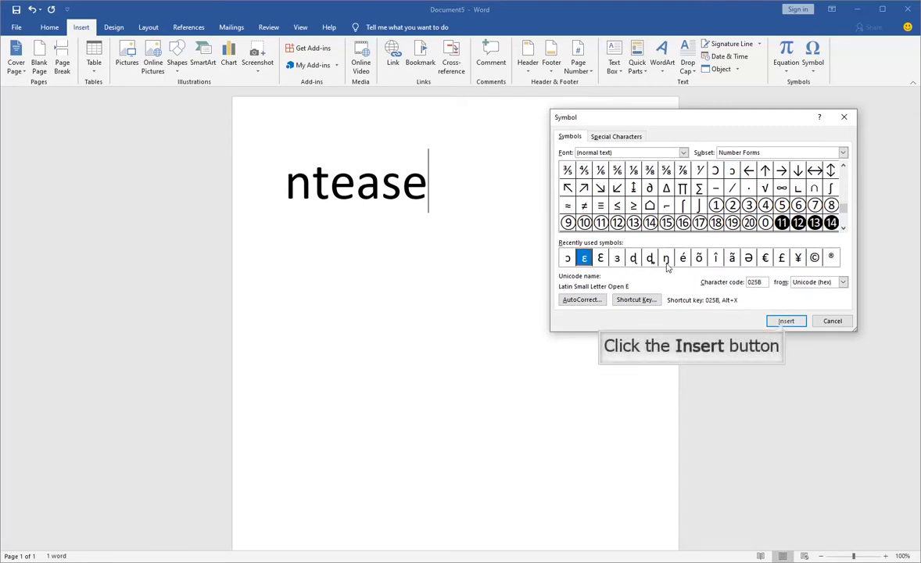
left_click(785, 321)
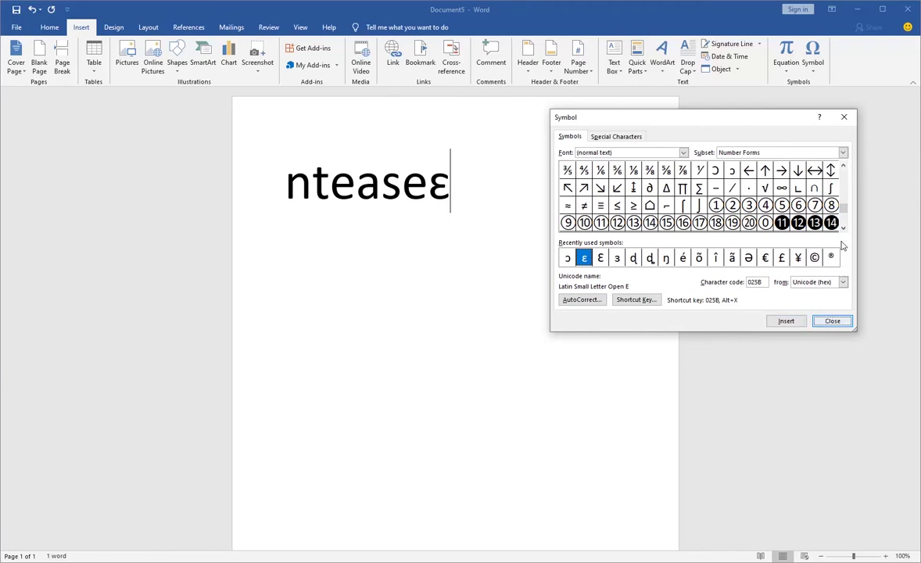
scroll(844, 172, "up", 5)
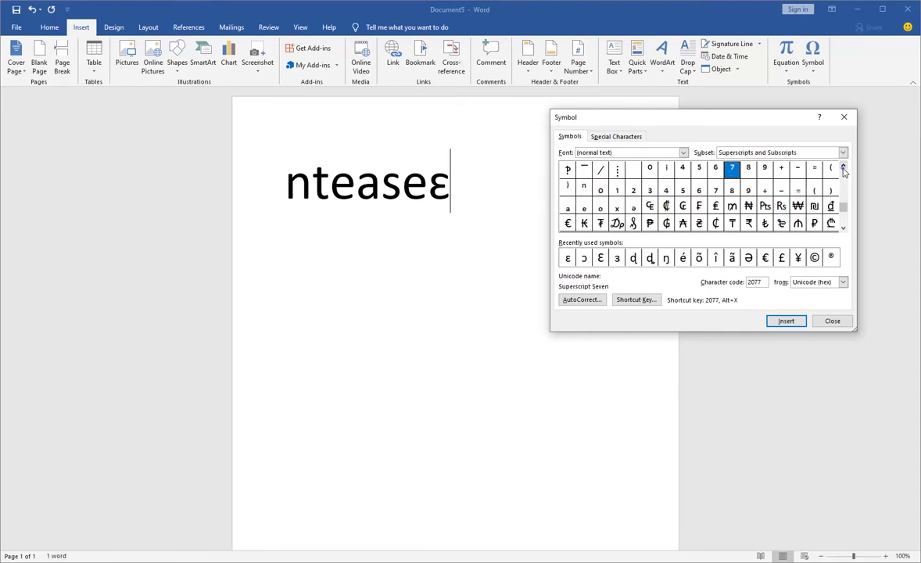
left_click(843, 227)
left_click(845, 320)
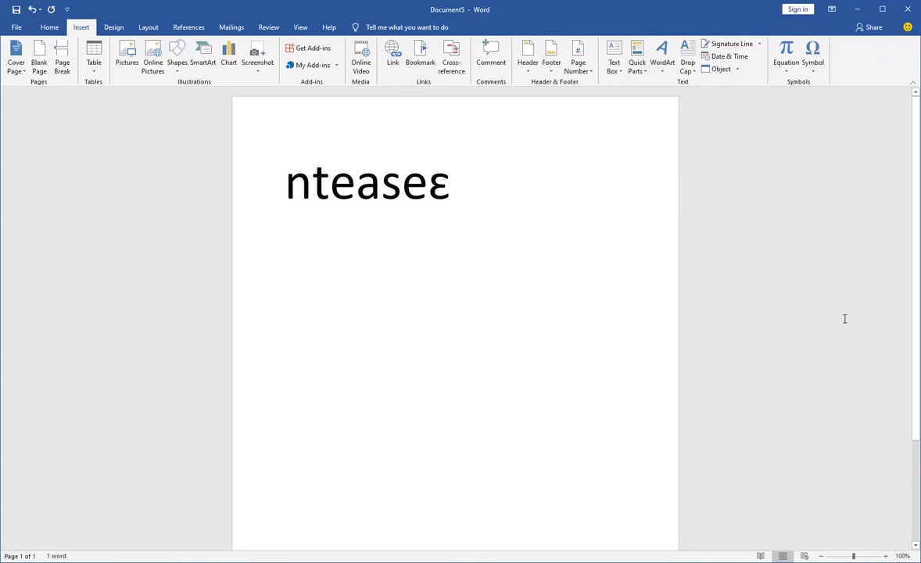
On a new line, type 'w' followed by the reversed-c symbol ɔ to form 'wɔ'
key("Return")
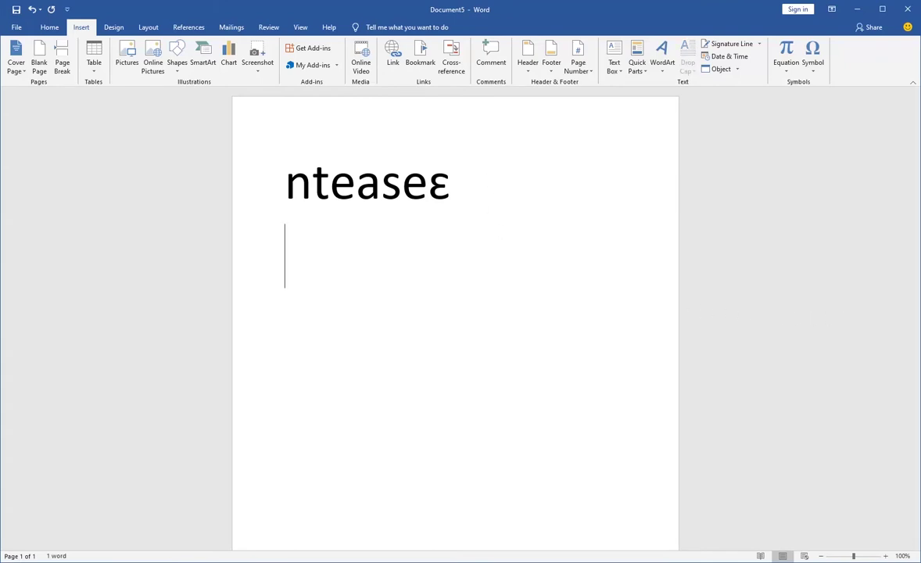
type("w")
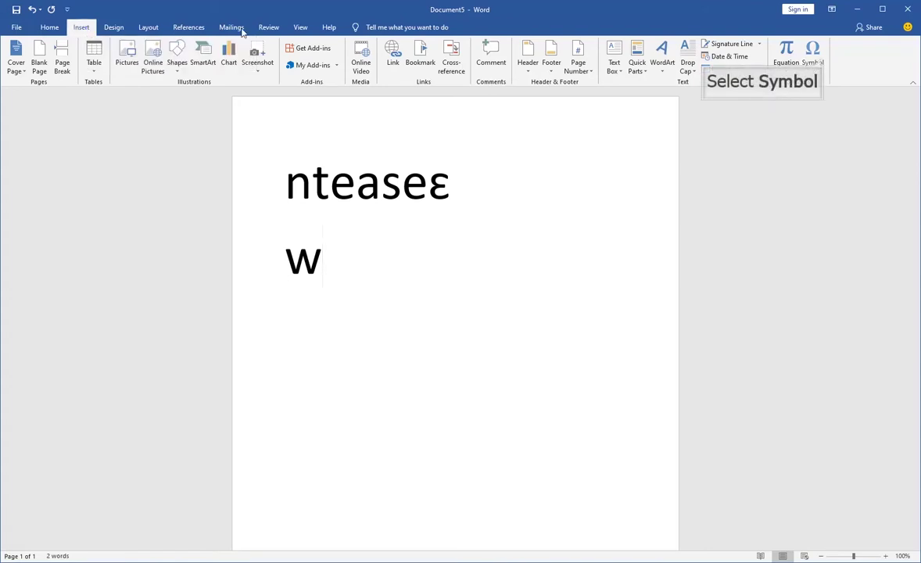
left_click(813, 55)
left_click(835, 150)
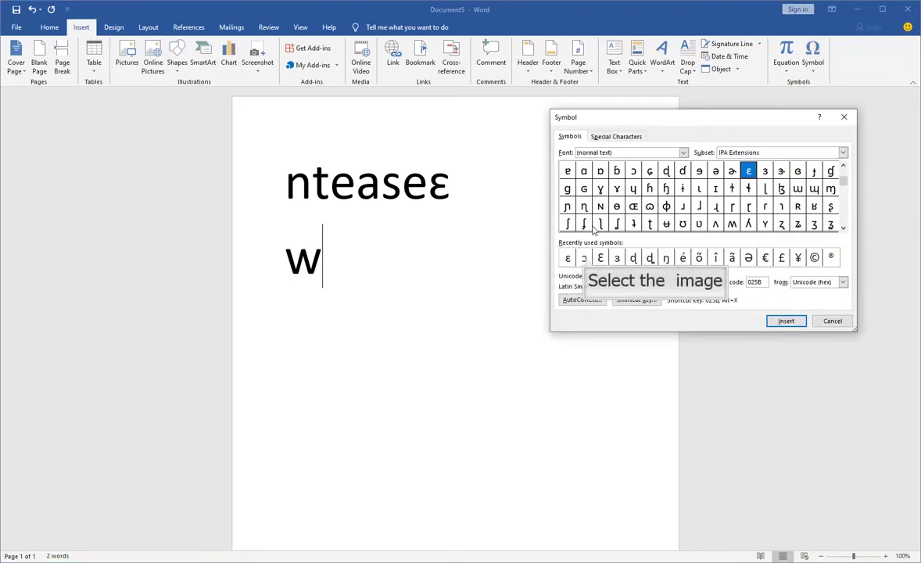
left_click(583, 257)
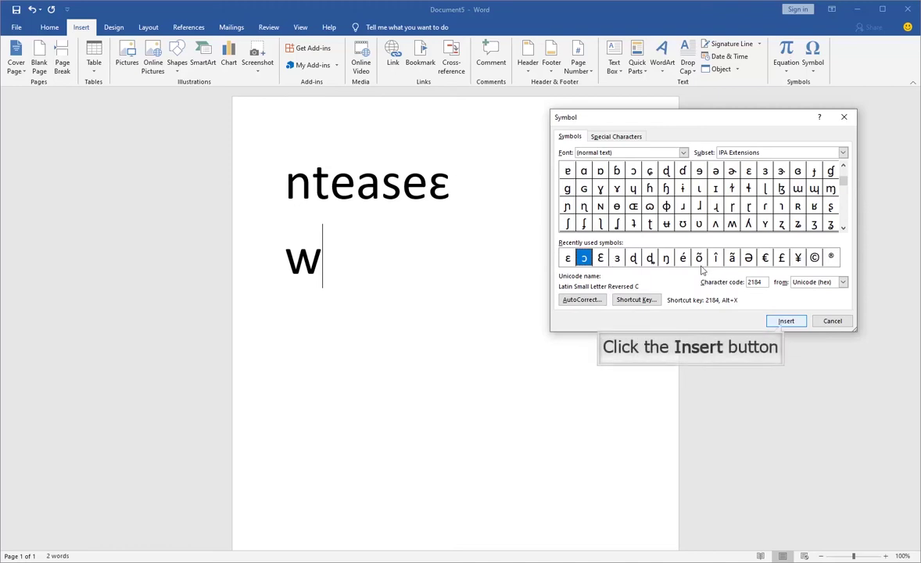
left_click(786, 321)
left_click(833, 321)
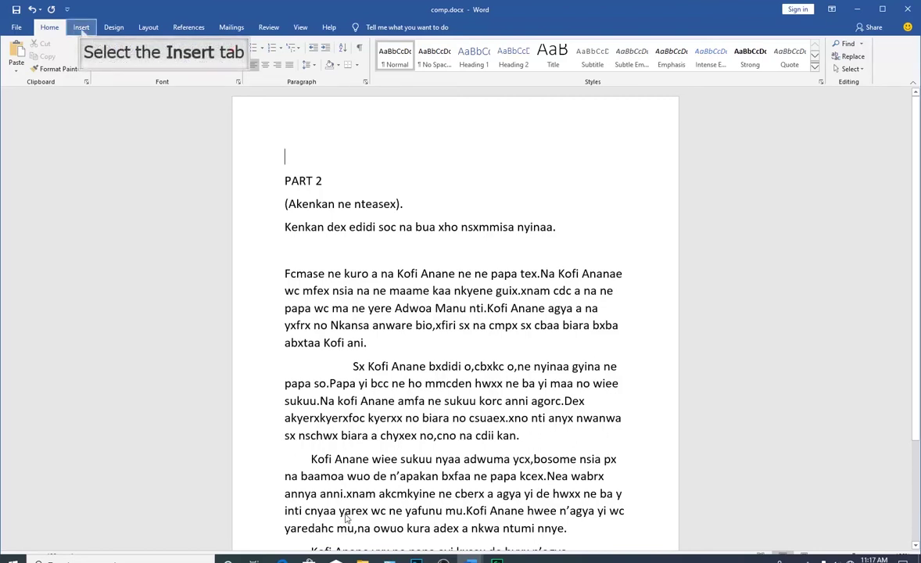
Insert ɛ and ɔ from the Symbol list on the line above PART 2, spaced apart
left_click(81, 28)
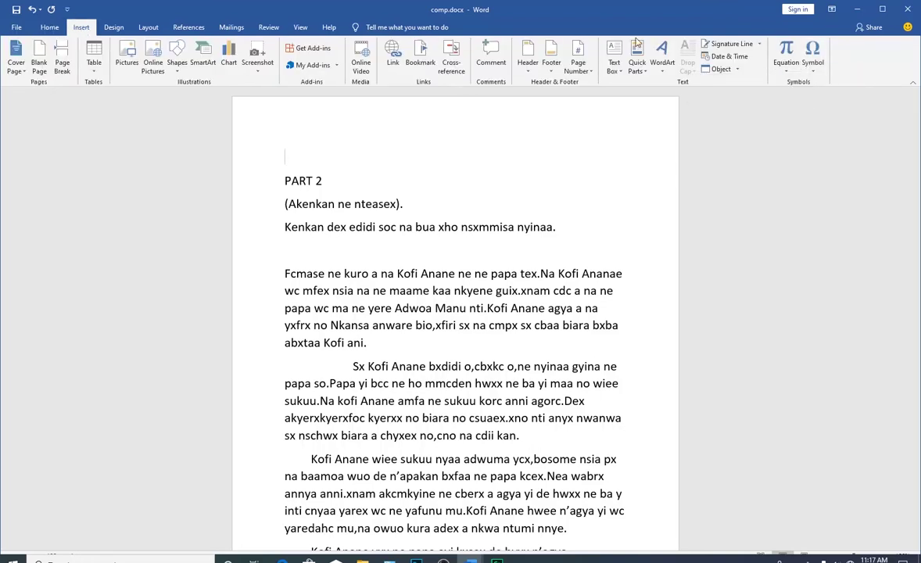
left_click(812, 66)
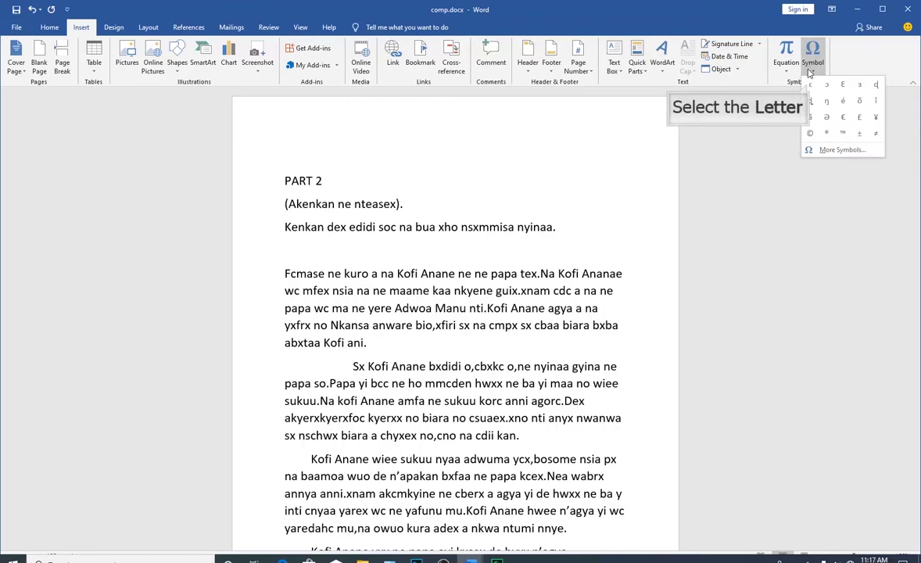
left_click(810, 85)
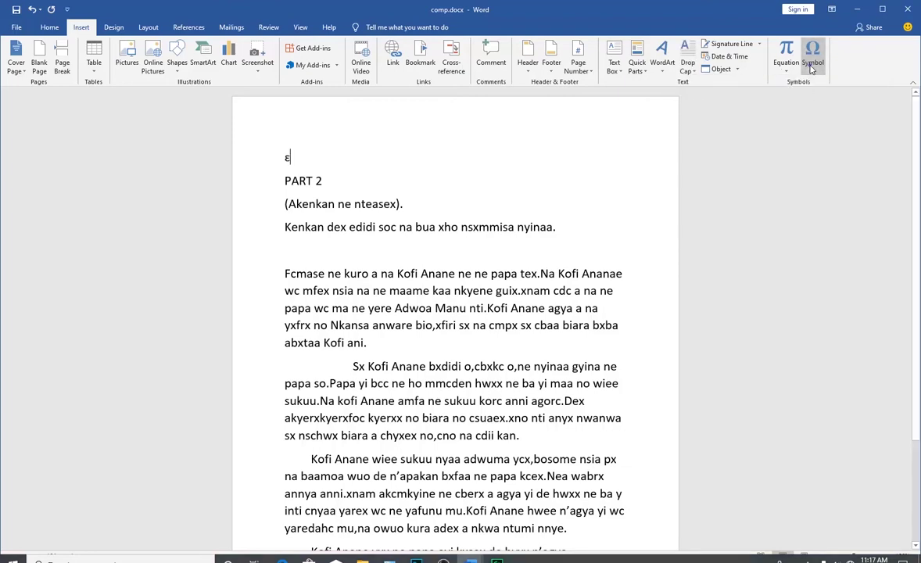
left_click(813, 66)
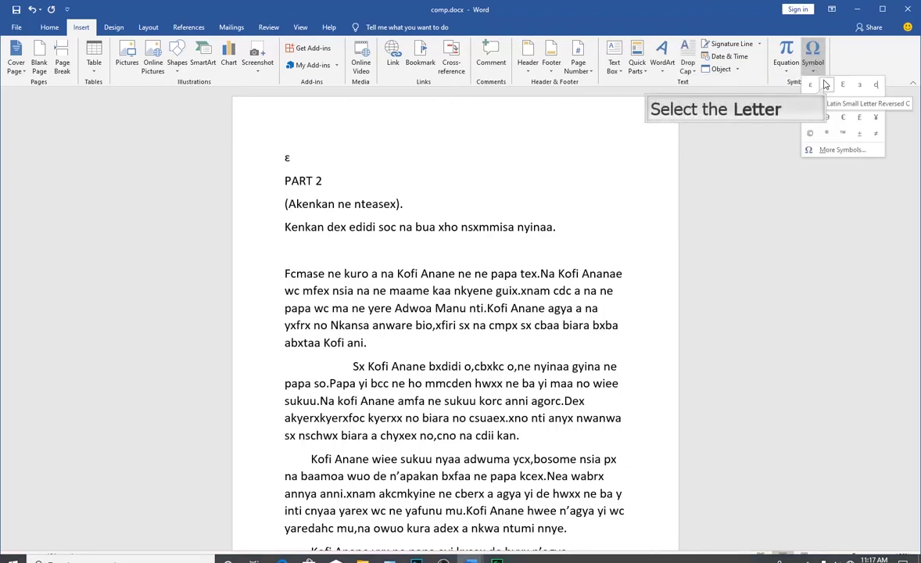
left_click(827, 84)
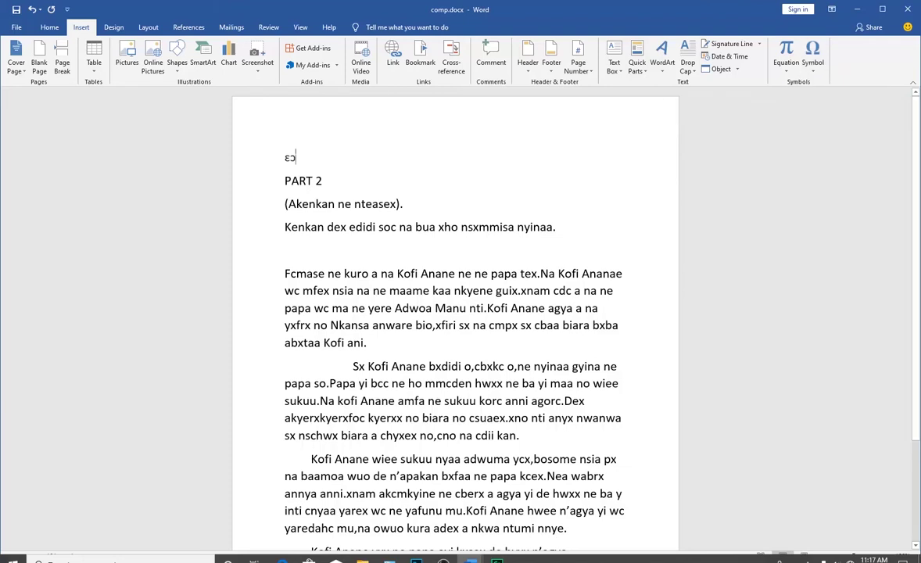
key("Left")
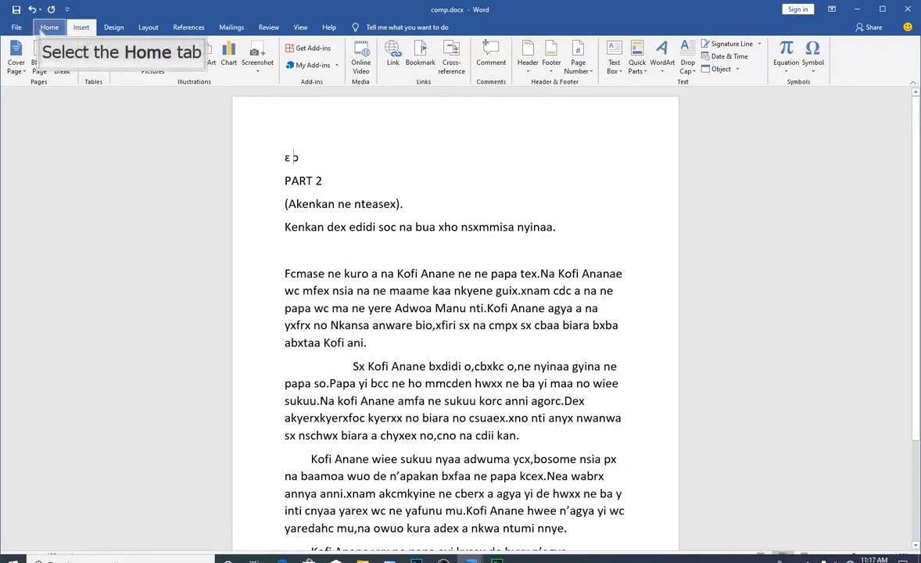
Open Find and Replace and enter 'x' as the search text
left_click(49, 27)
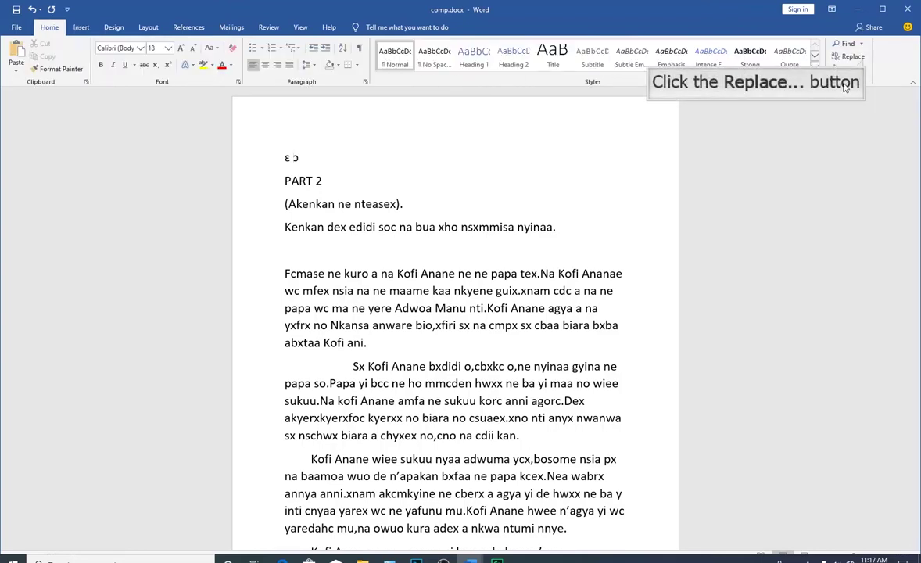
left_click(849, 56)
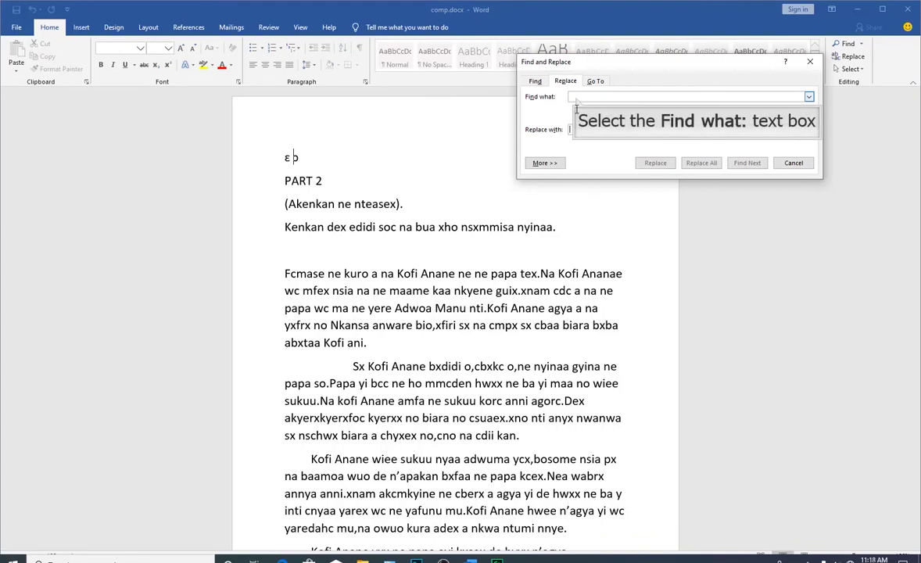
left_click(577, 97)
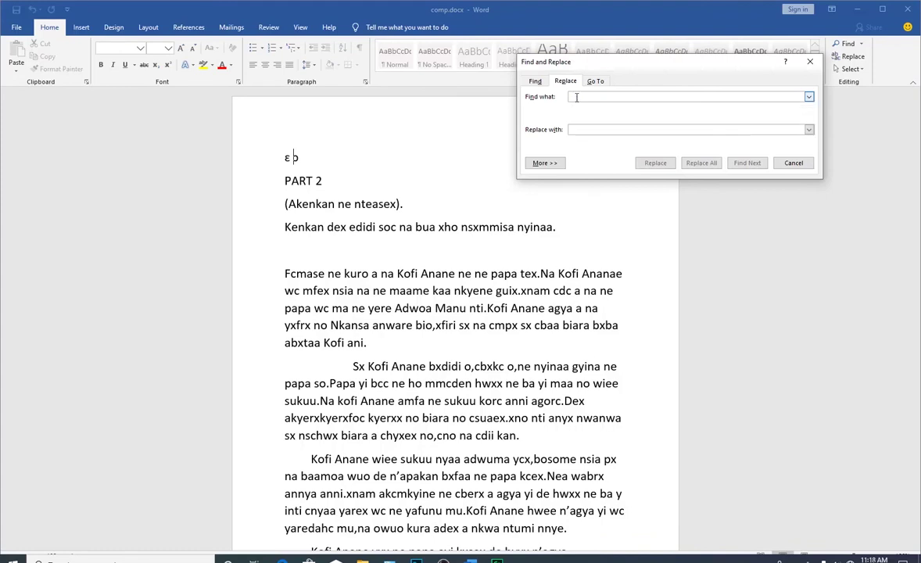
type("x")
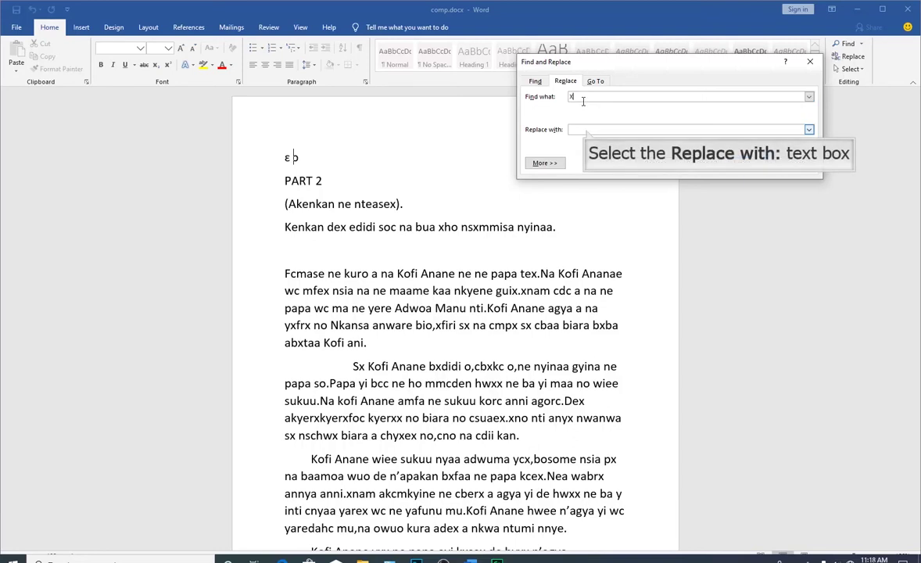
left_click(587, 129)
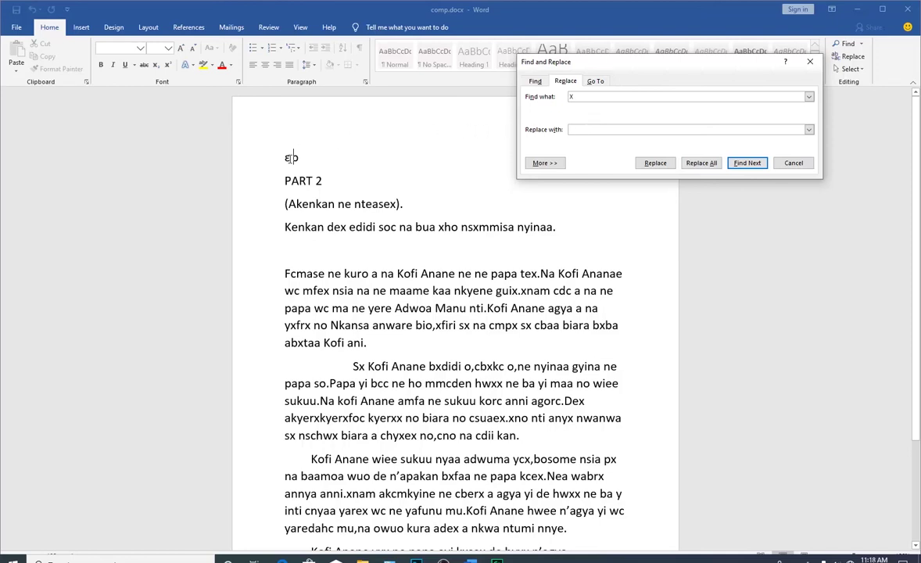
Copy ɛ from the document into Replace with and replace all 53 occurrences
left_click(291, 158)
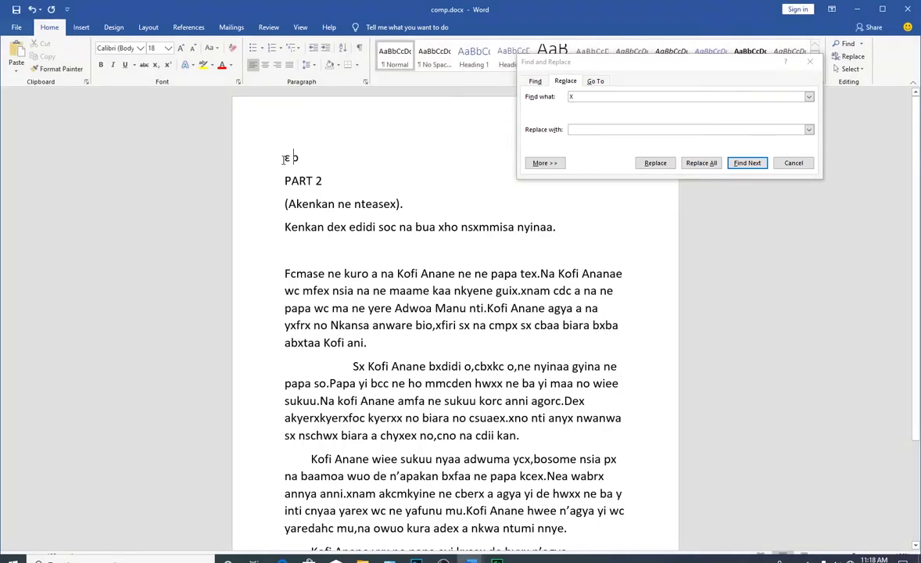
left_click_drag(291, 158, 285, 158)
right_click(289, 160)
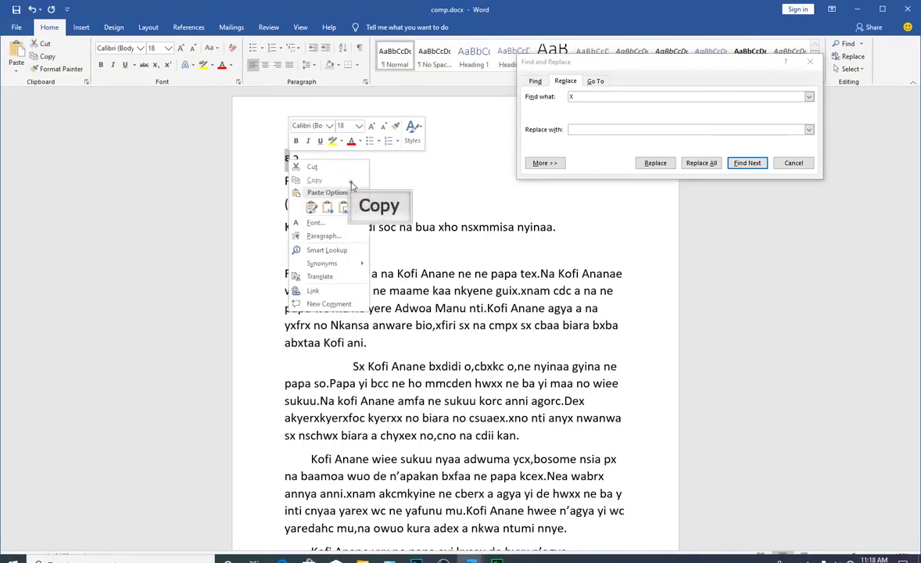
left_click(315, 180)
left_click(595, 129)
right_click(593, 134)
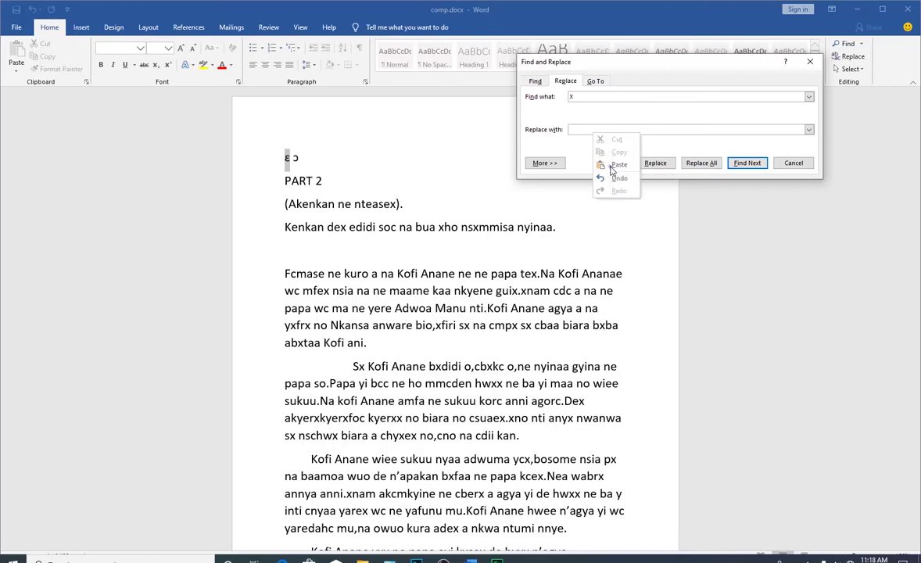
left_click(613, 166)
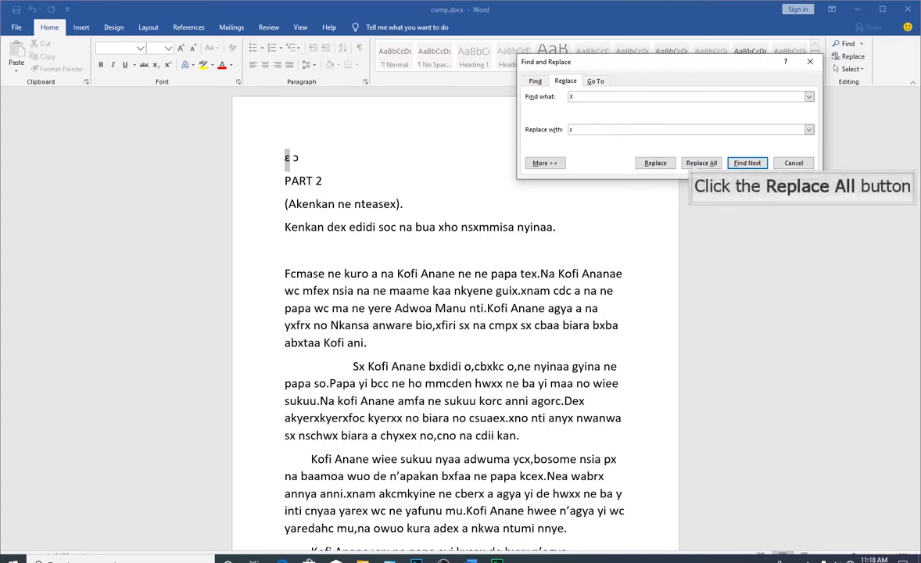
left_click(701, 162)
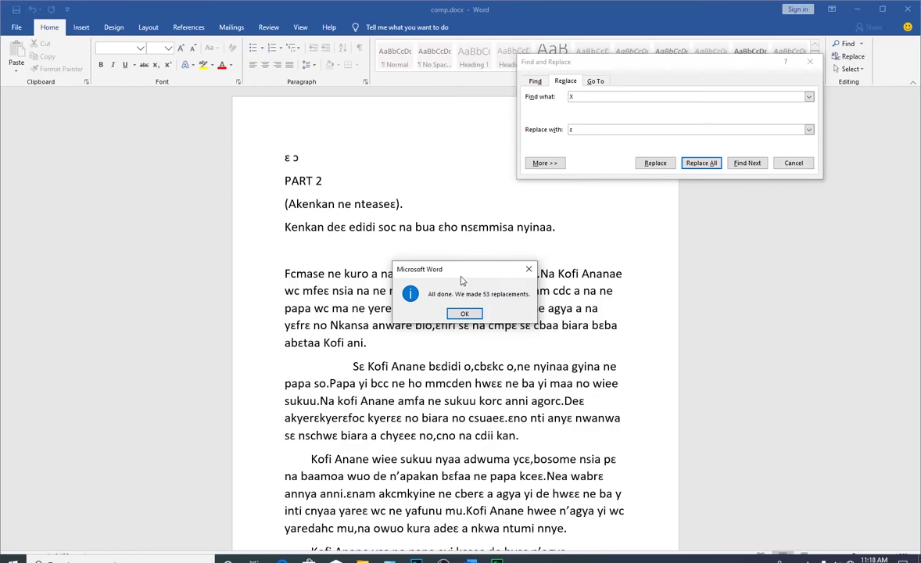
left_click(464, 313)
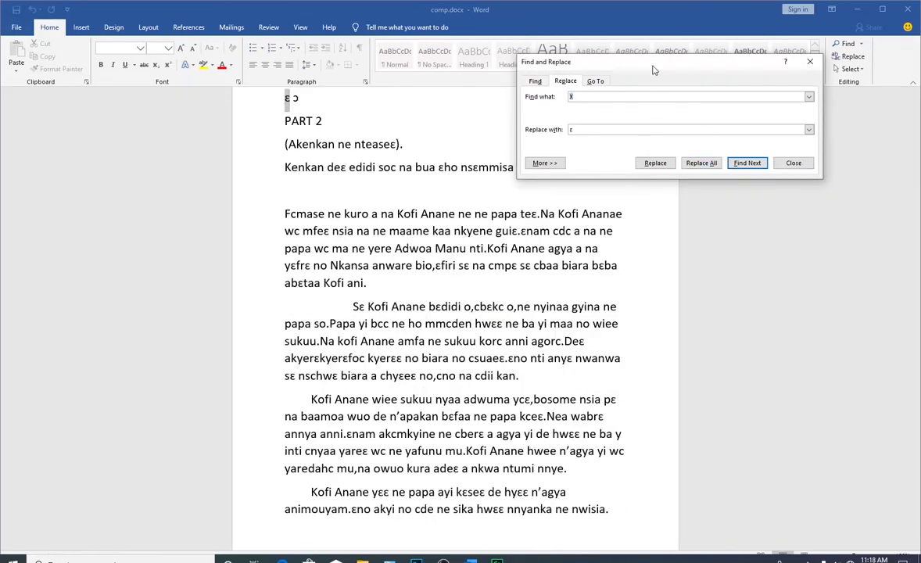
Clear the old ɛ replacement and set the search text to 'c'
left_click_drag(654, 70, 725, 87)
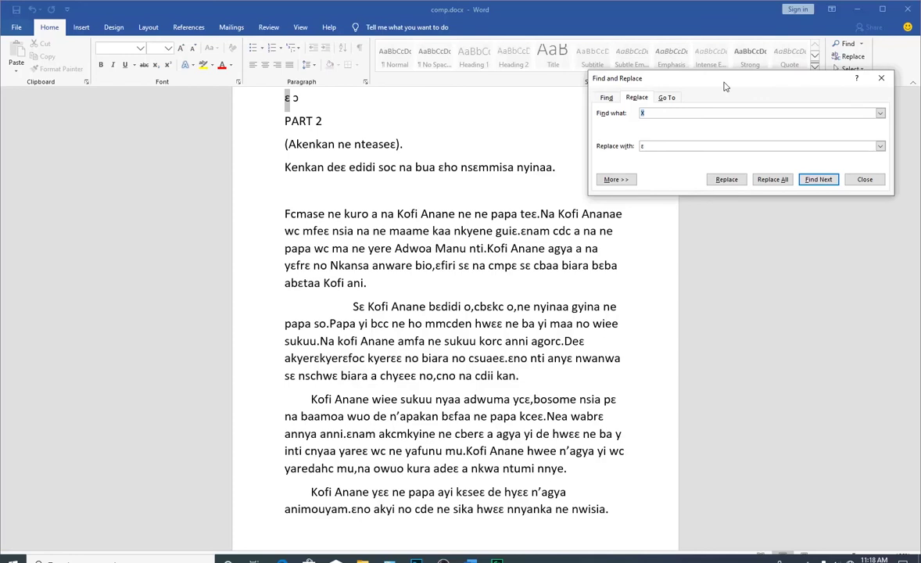
left_click(666, 112)
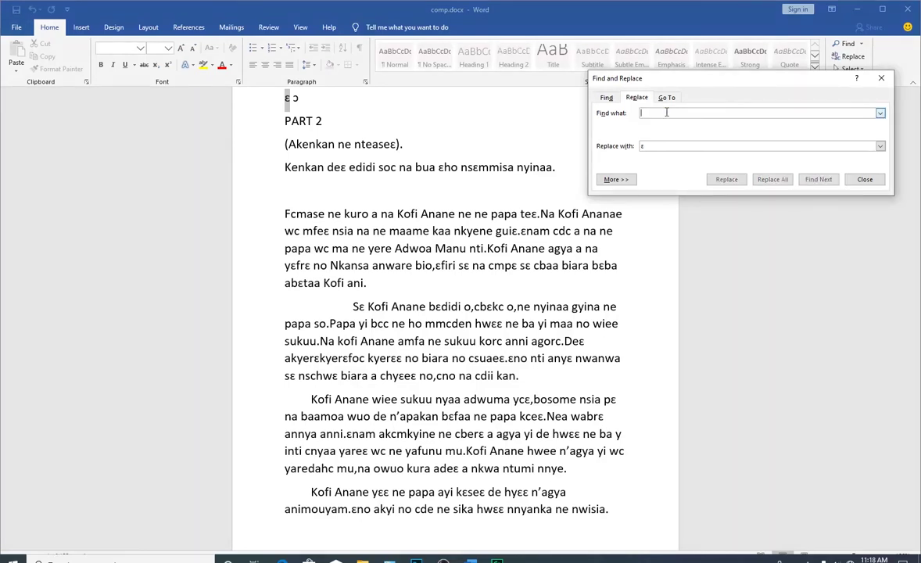
left_click(656, 147)
key("BackSpace")
left_click(647, 113)
type("c")
Paste ɔ from the document as the replacement and replace all 30 c's
left_click(294, 98)
double_click(294, 97)
right_click(658, 147)
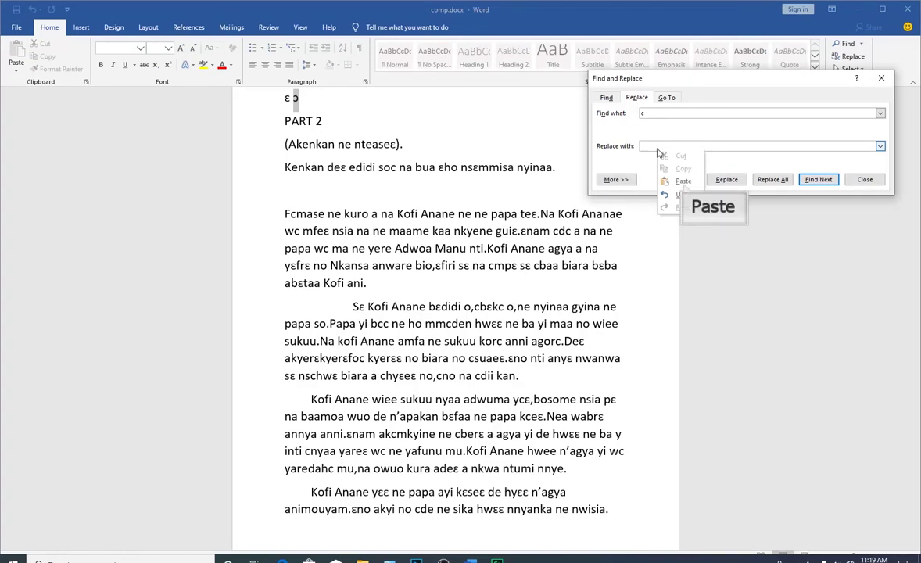
left_click(683, 182)
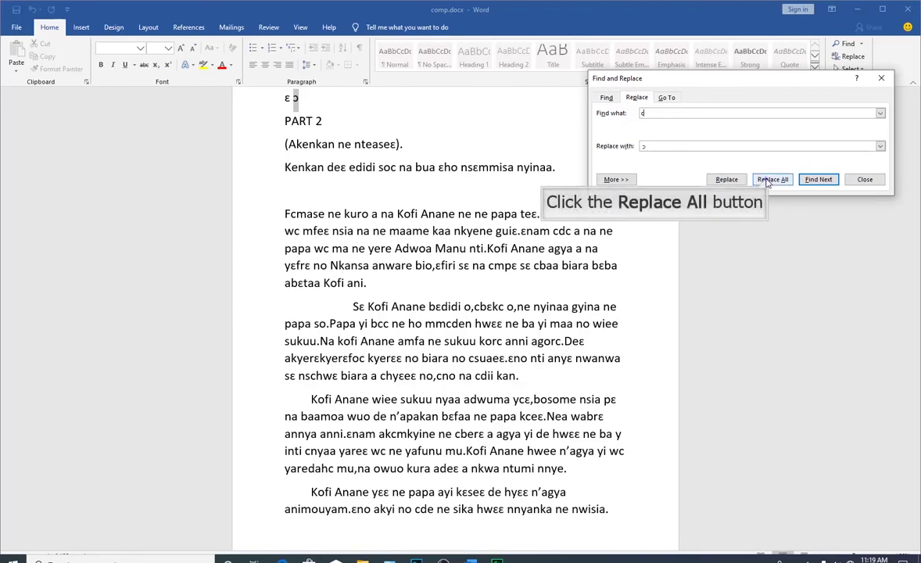
left_click(769, 180)
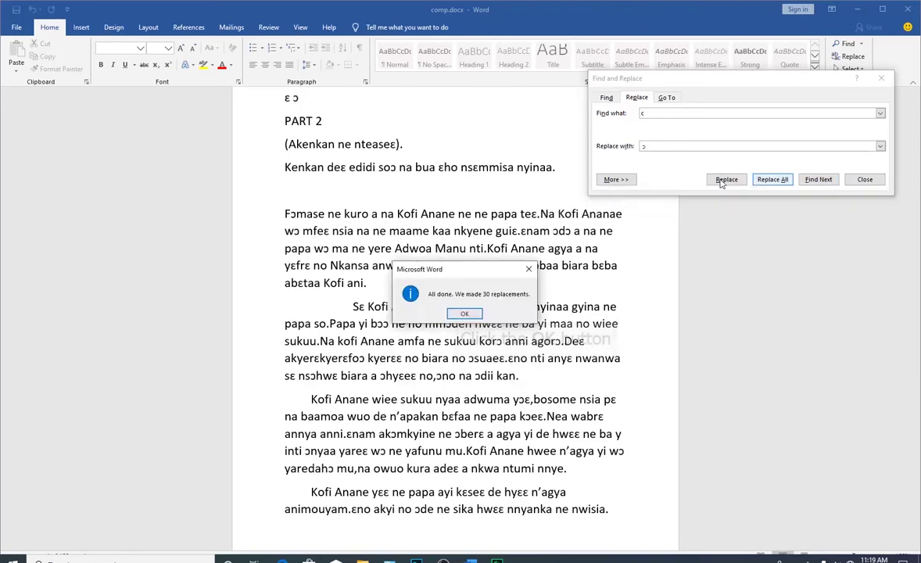
left_click(463, 314)
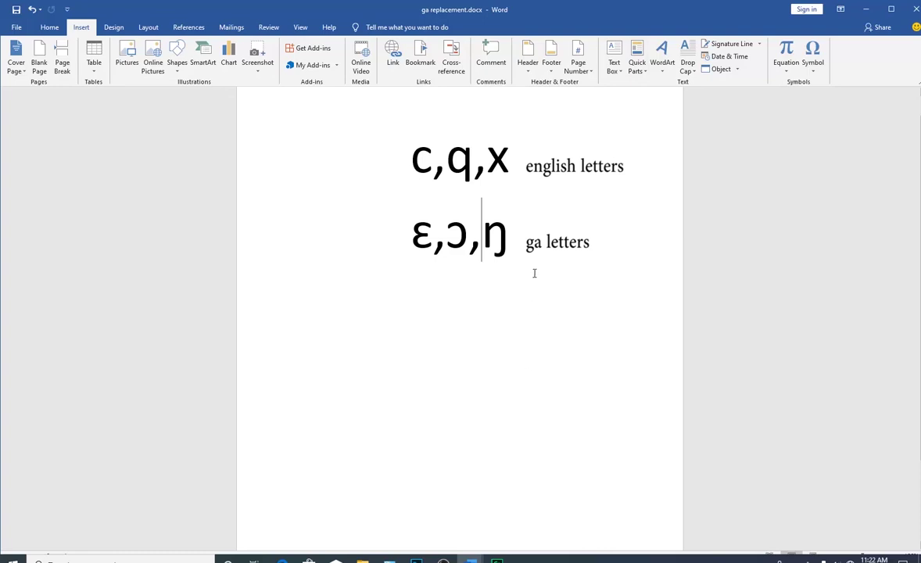
Select, then deselect, the ε,ɔ,ŋ line of Ga letters in ga replacement.docx
left_click_drag(534, 241, 368, 259)
left_click(365, 227)
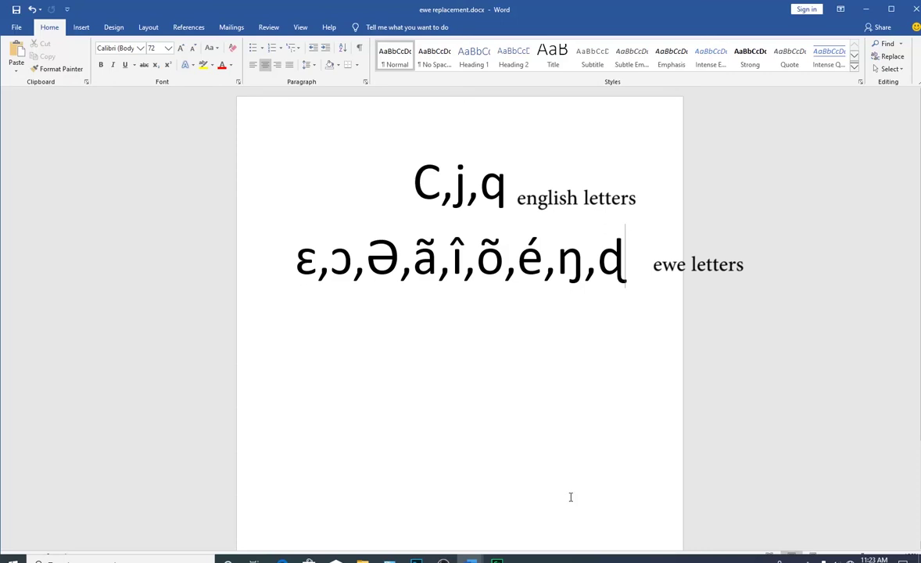
Append ',1,2,3,4' after C,j,q and bring up the full Symbol chooser
left_click(544, 195)
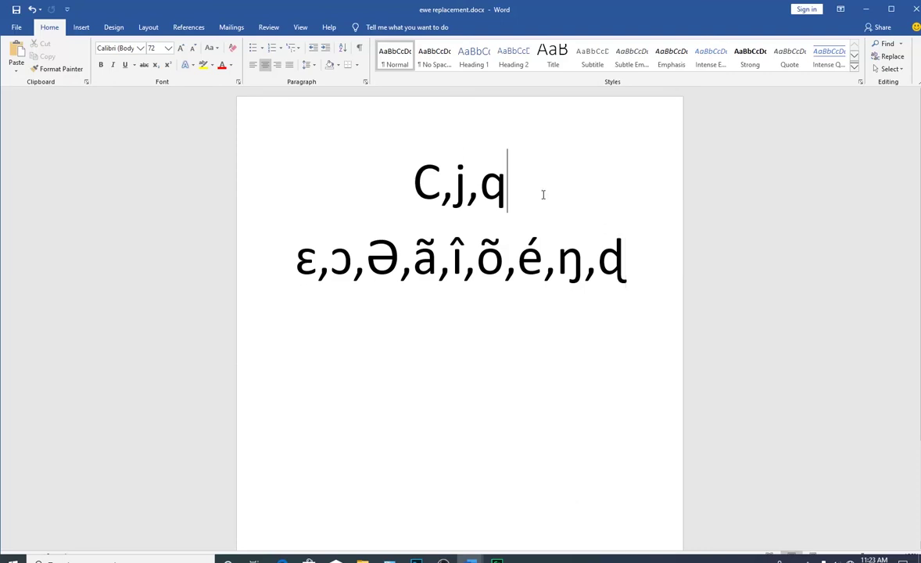
type(",1,2,3,4")
left_click(80, 26)
left_click(812, 62)
left_click(823, 150)
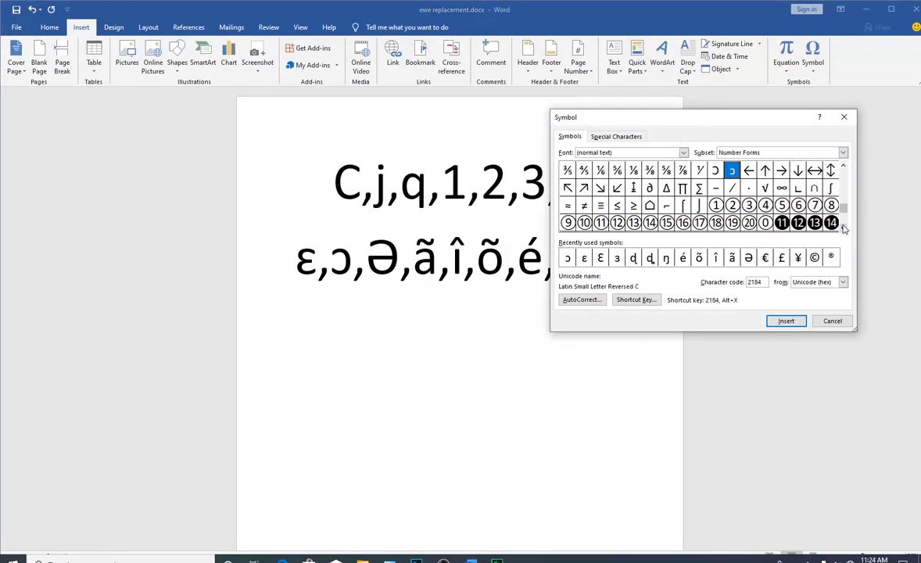